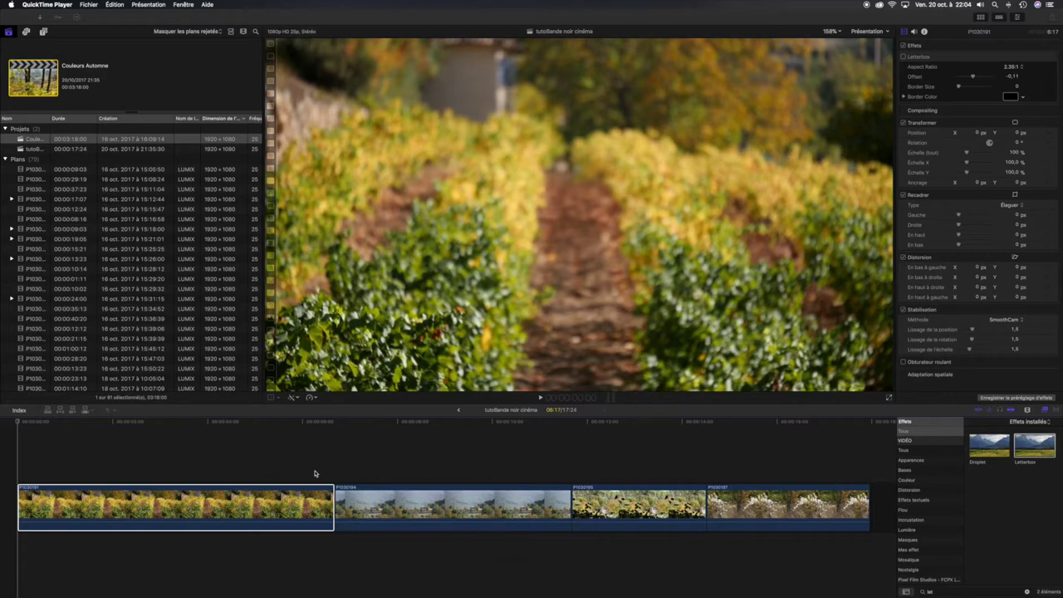
- Switch from QuickTime Player to the Final Cut Pro autumn timeline window
{"action": "left_click", "coordinate": [366, 458]}
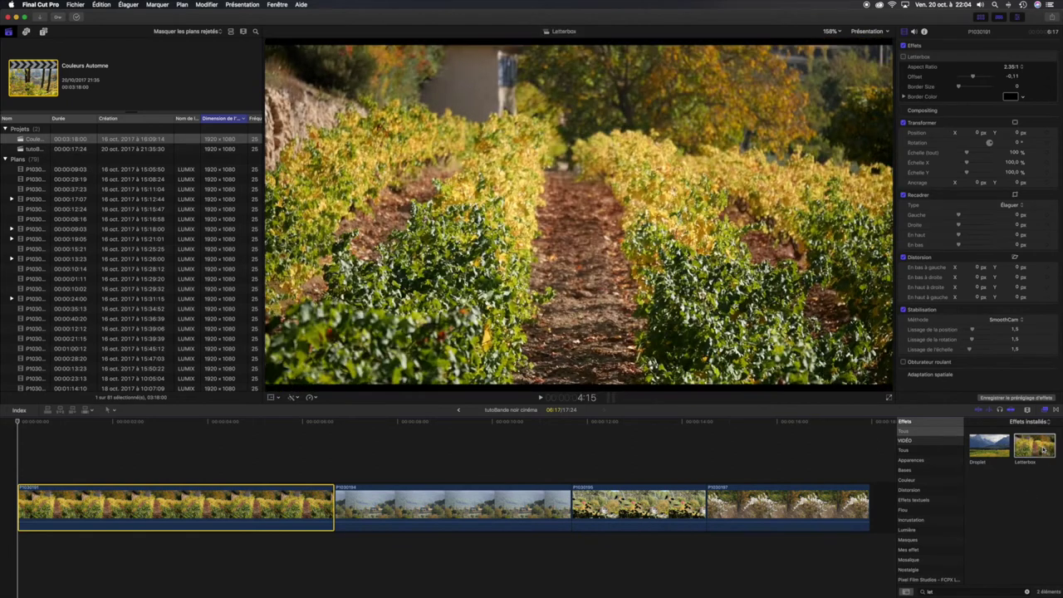
- Add a Letterbox effect to the vineyard clip with a 2.35:1 aspect ratio
{"action": "left_click_drag", "start_coordinate": [1050, 460], "coordinate": [211, 508]}
{"action": "left_click", "coordinate": [203, 453]}
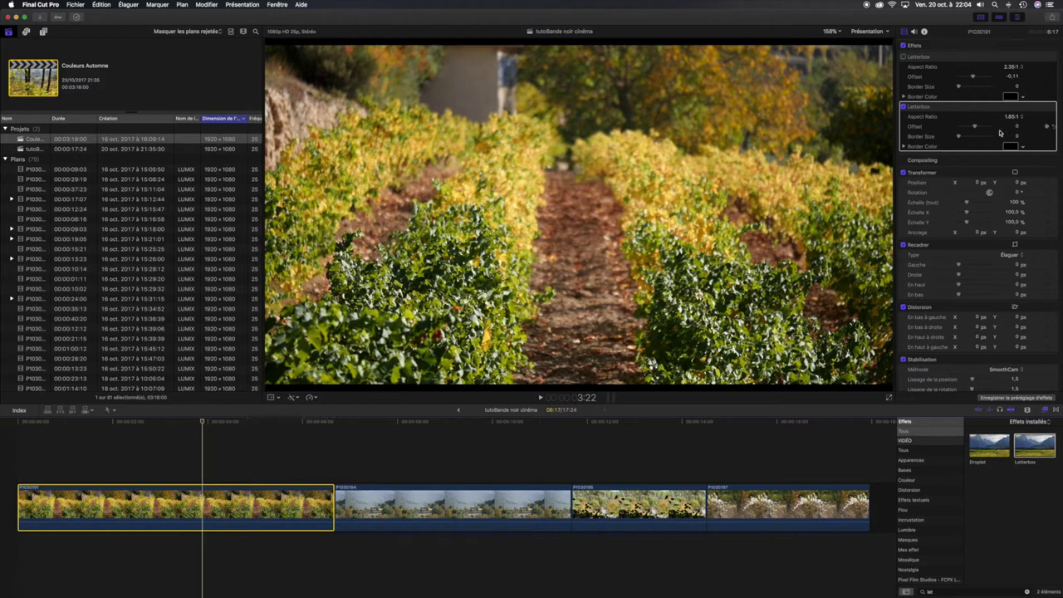
{"action": "left_click", "coordinate": [1014, 118]}
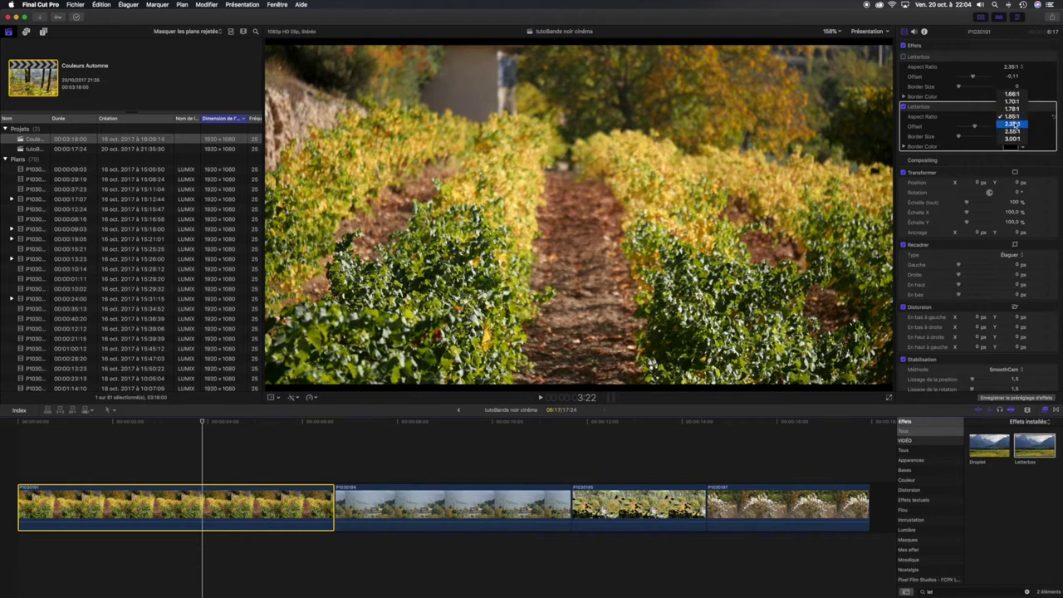
{"action": "left_click", "coordinate": [1013, 124]}
{"action": "left_click", "coordinate": [1009, 96]}
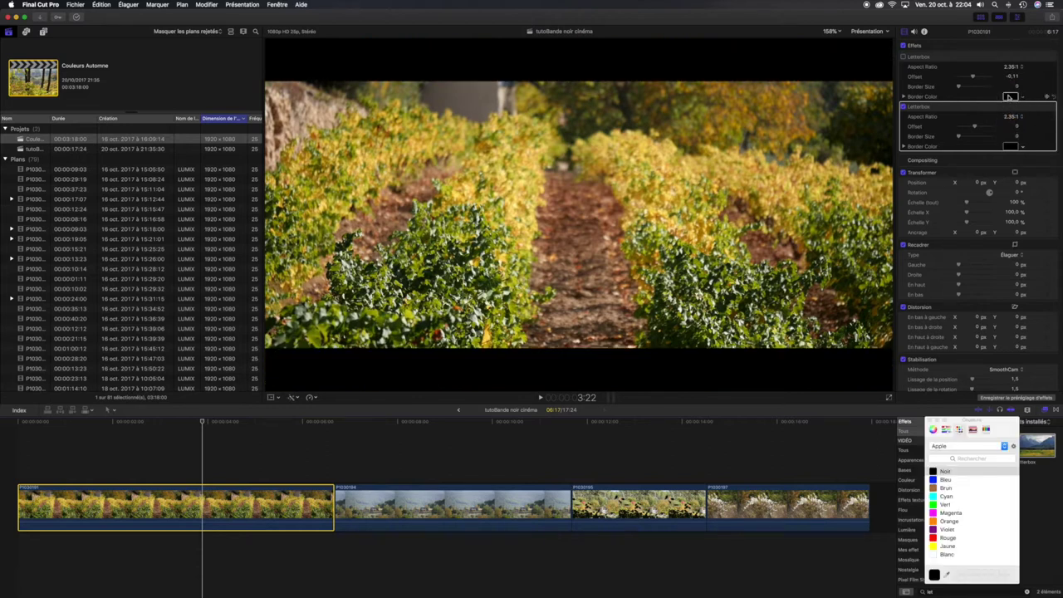
{"action": "left_click", "coordinate": [930, 422]}
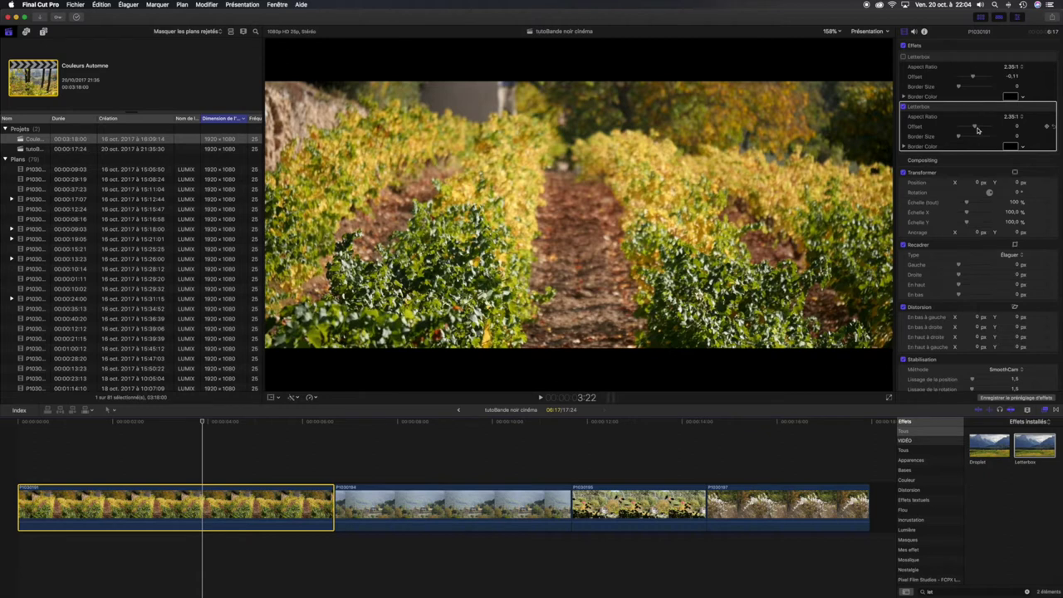
{"action": "mouse_move", "coordinate": [974, 127]}
{"action": "left_mouse_down"}
{"action": "mouse_move", "coordinate": [989, 127]}
{"action": "mouse_move", "coordinate": [949, 126]}
{"action": "mouse_move", "coordinate": [990, 128]}
{"action": "mouse_move", "coordinate": [976, 127]}
{"action": "left_mouse_up"}
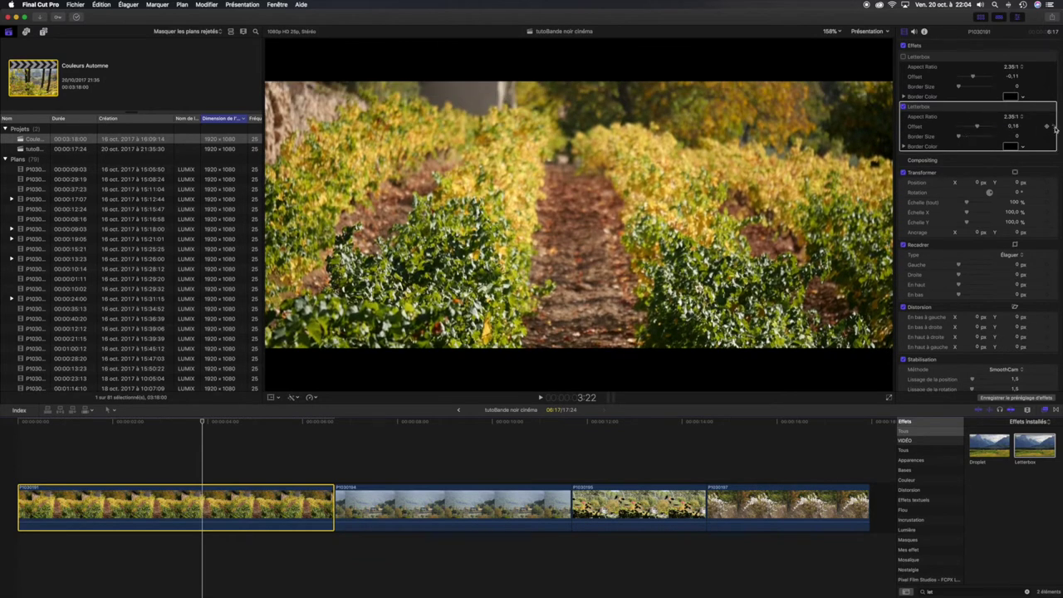
{"action": "left_click", "coordinate": [1055, 128]}
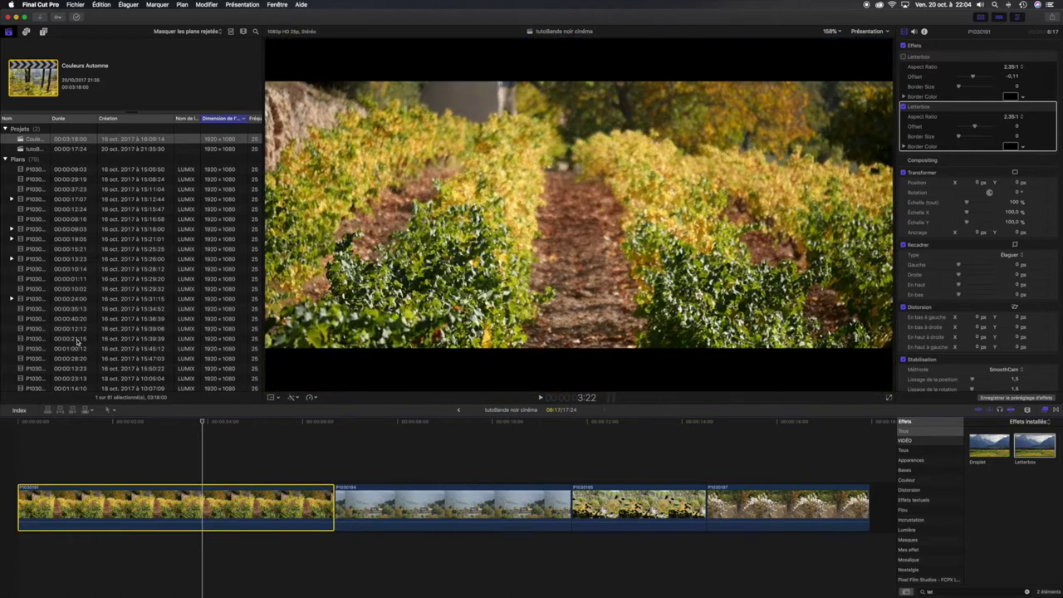
- Copy the first clip and select the second, third and fourth clips
{"action": "left_click", "coordinate": [102, 5]}
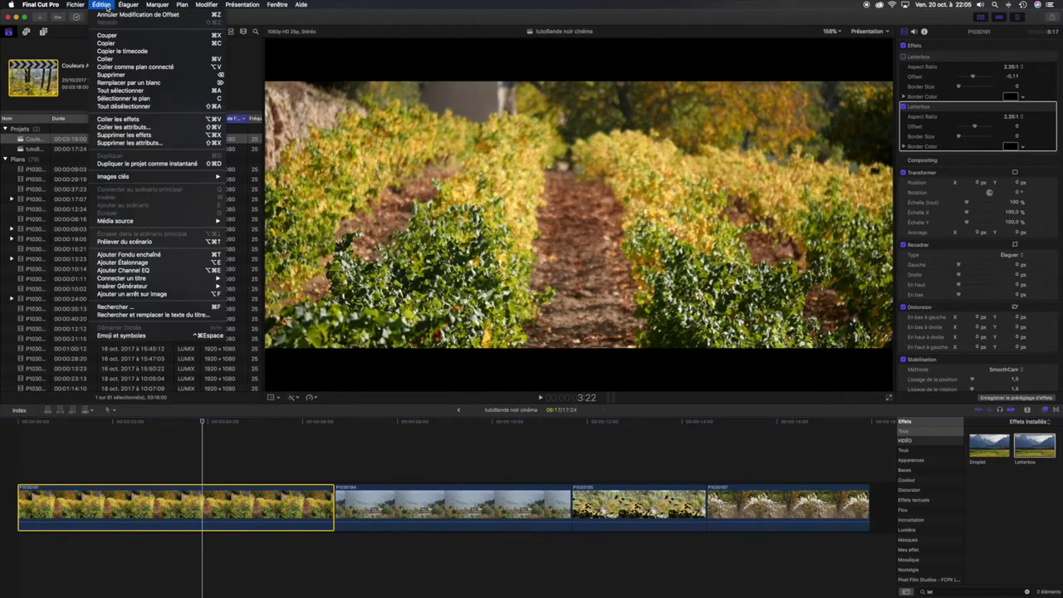
{"action": "left_click", "coordinate": [108, 43]}
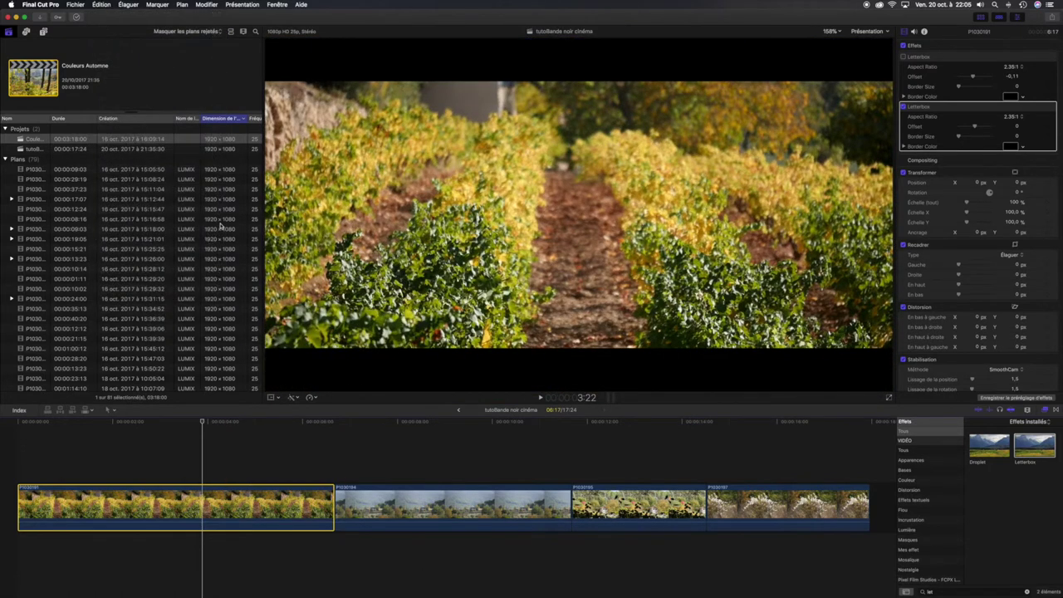
{"action": "left_click", "coordinate": [447, 501]}
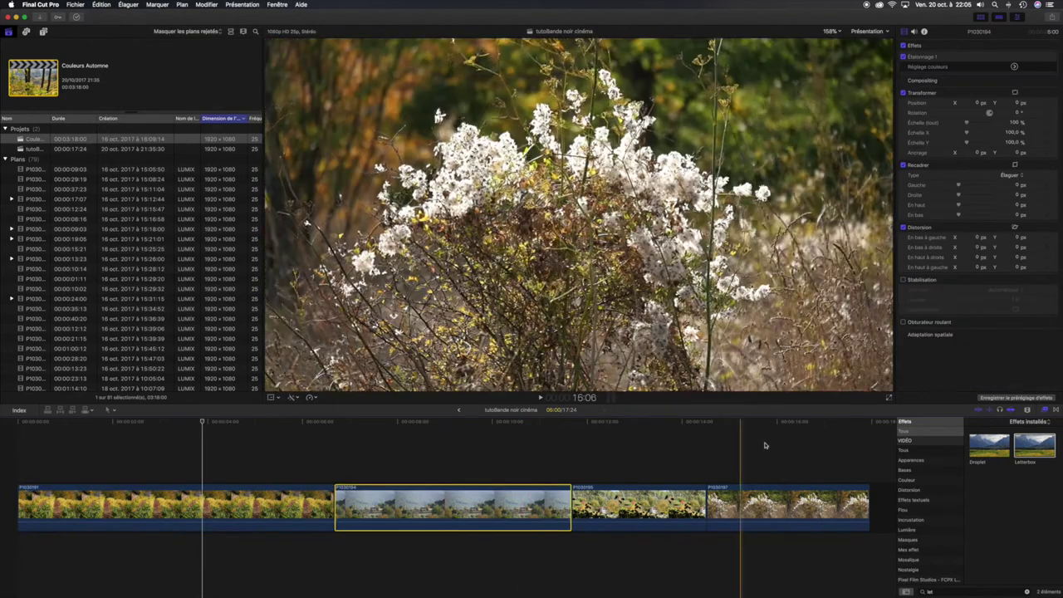
{"action": "left_click_drag", "start_coordinate": [814, 452], "coordinate": [533, 522]}
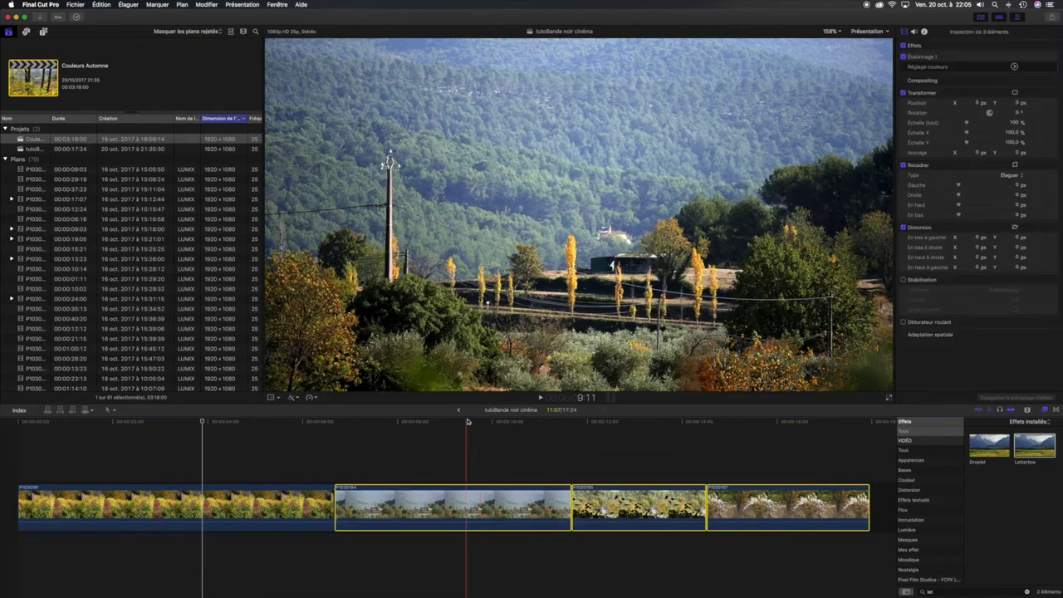
{"action": "left_click", "coordinate": [464, 414]}
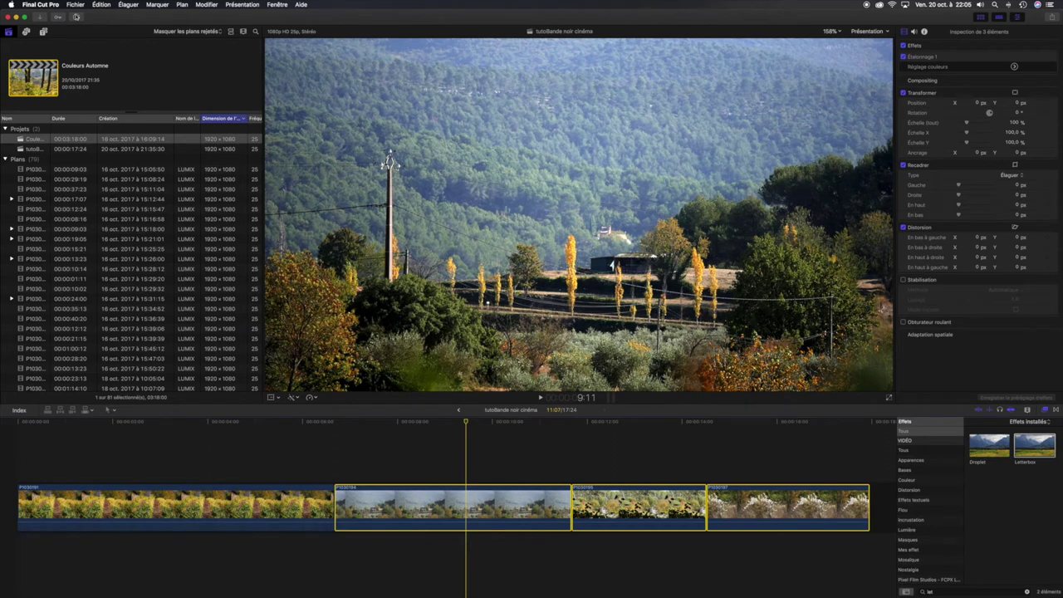
- Paste only the Letterbox attributes onto the three selected clips
{"action": "left_click", "coordinate": [102, 5]}
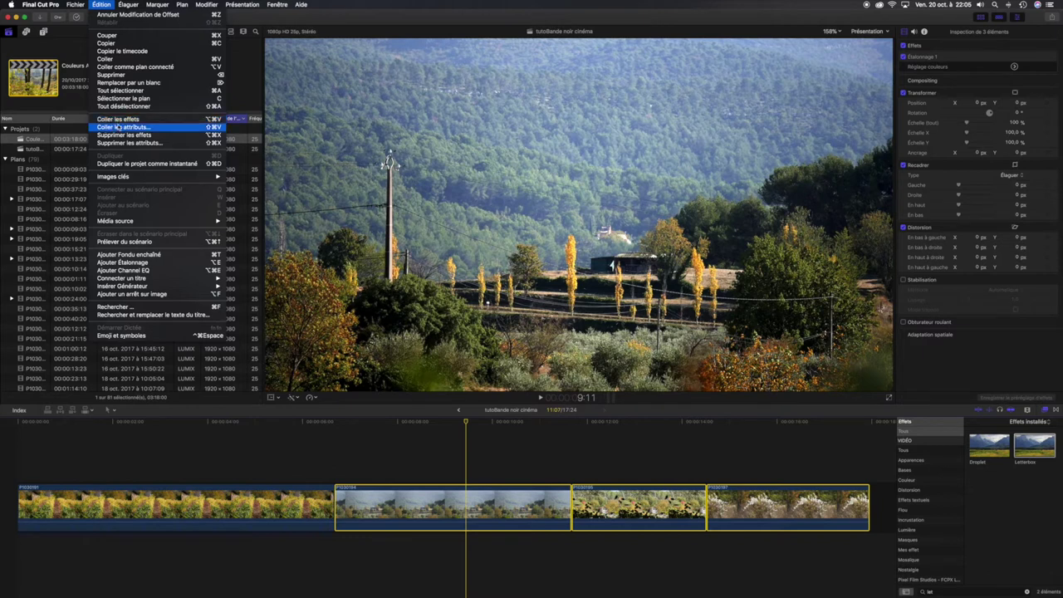
{"action": "left_click", "coordinate": [118, 127]}
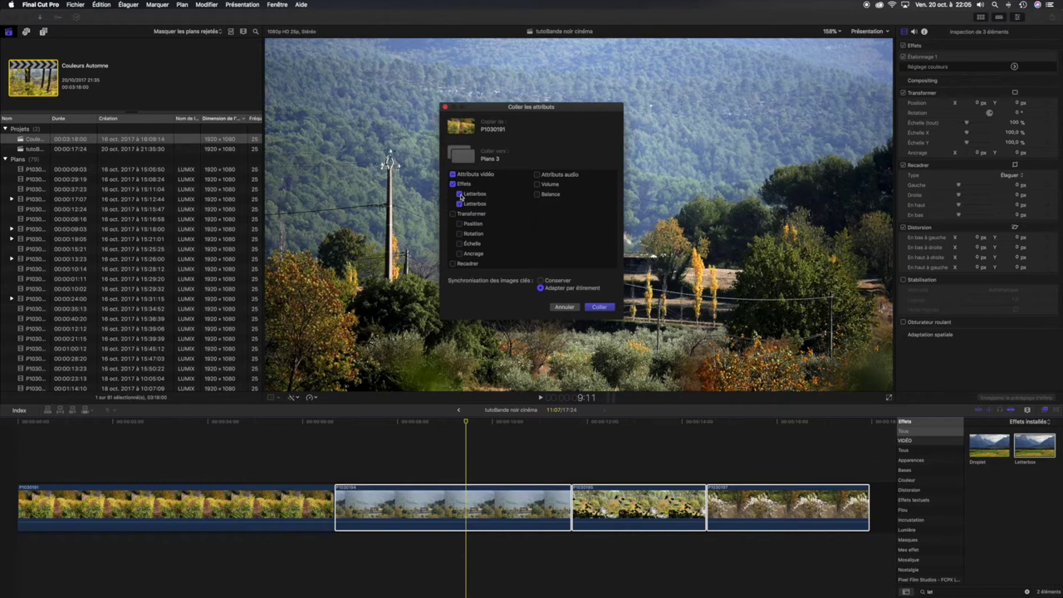
{"action": "left_click", "coordinate": [600, 308]}
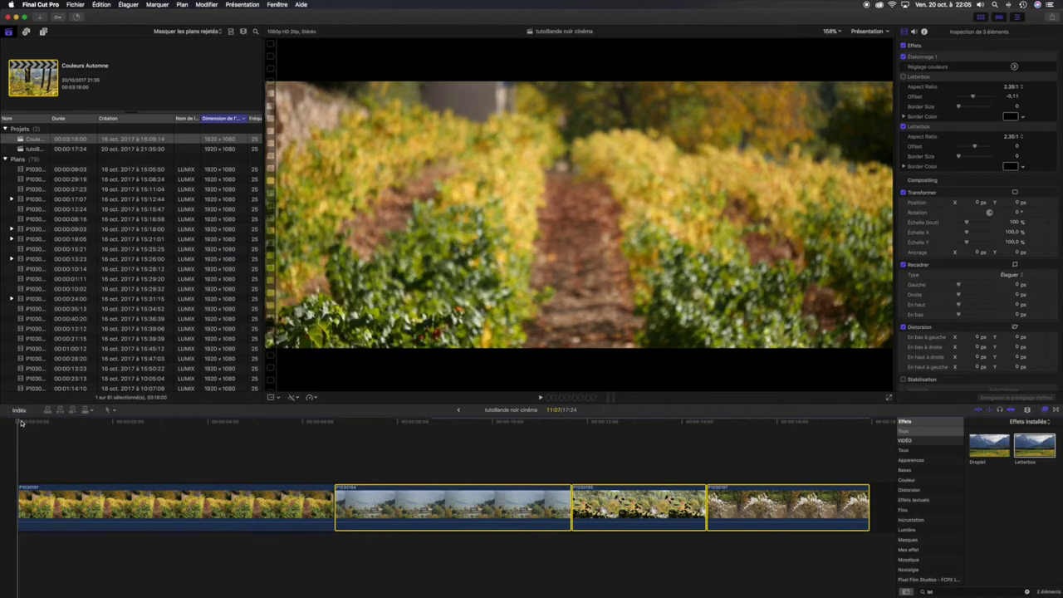
- Keyframe the vineyard clip's crop at 540 px top and 540 px bottom at its start
{"action": "left_click", "coordinate": [23, 491]}
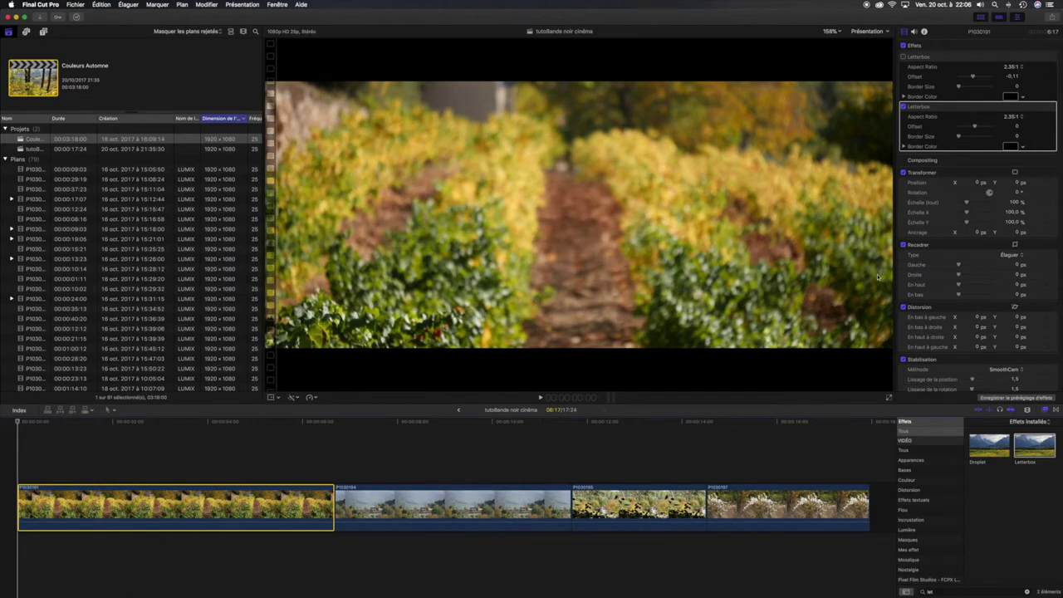
{"action": "left_click", "coordinate": [1018, 284]}
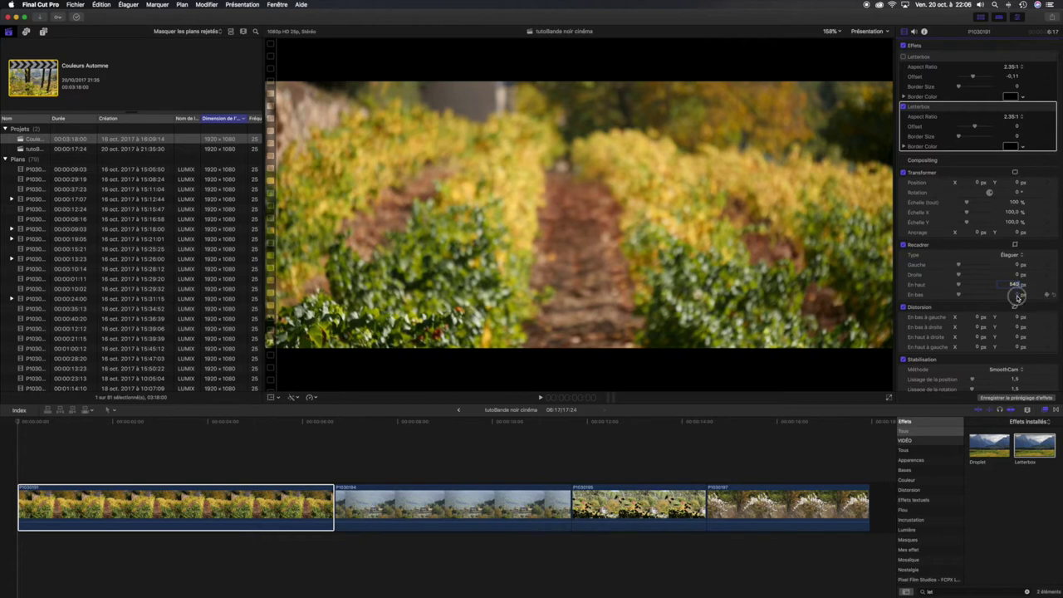
{"action": "key", "text": "Tab"}
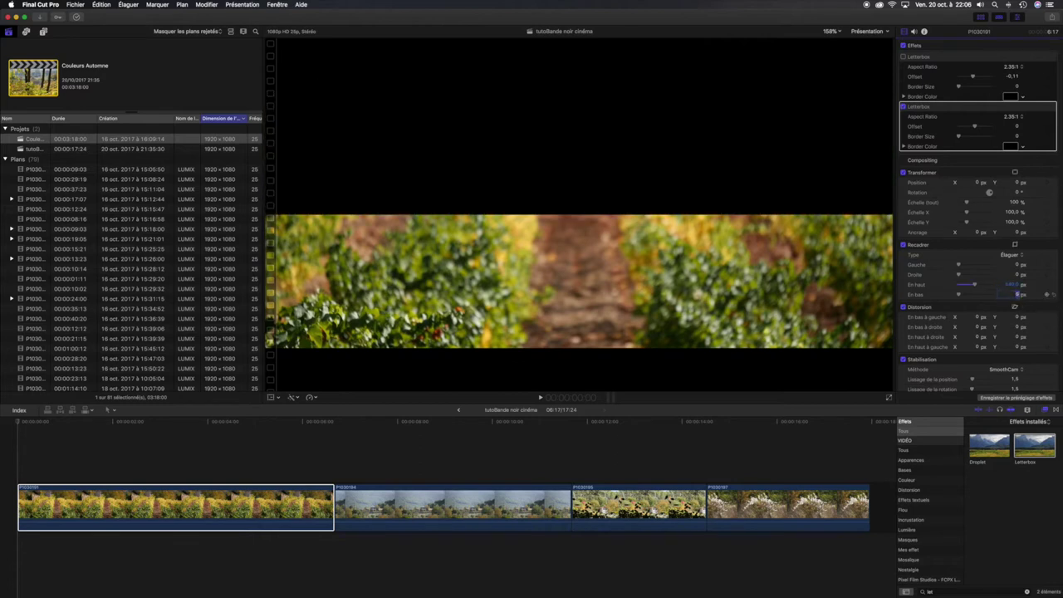
{"action": "type", "text": "540"}
{"action": "key", "text": "Return"}
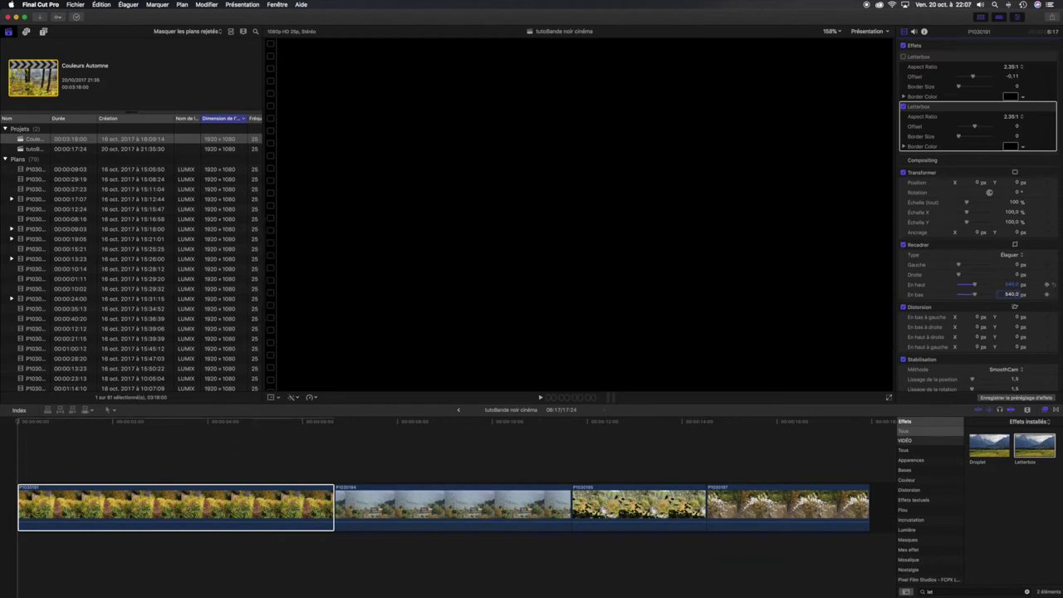
{"action": "left_click", "coordinate": [1047, 293]}
{"action": "mouse_move", "coordinate": [1049, 289]}
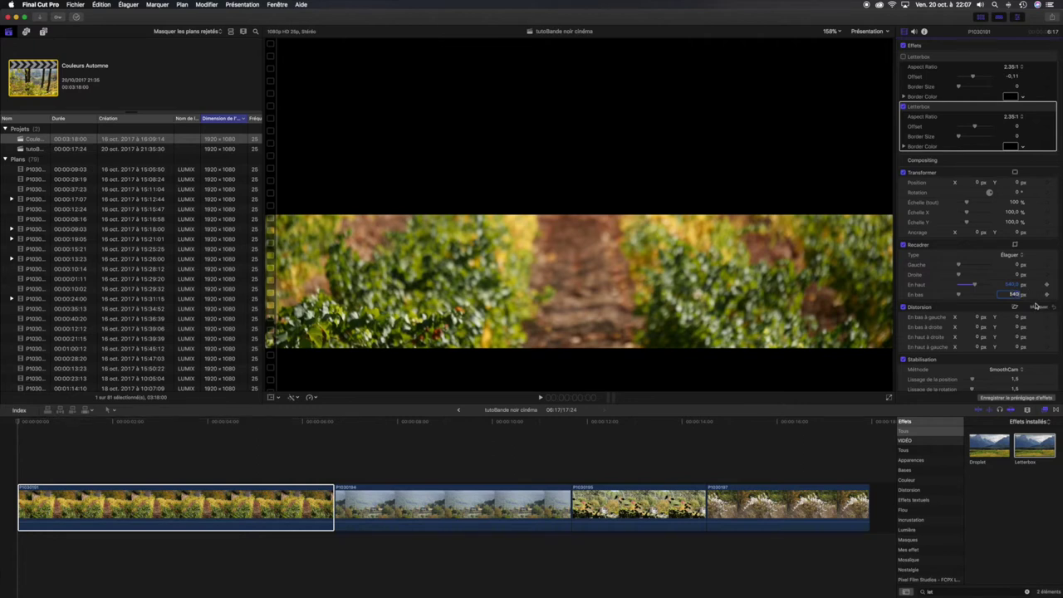
{"action": "key", "text": "Return"}
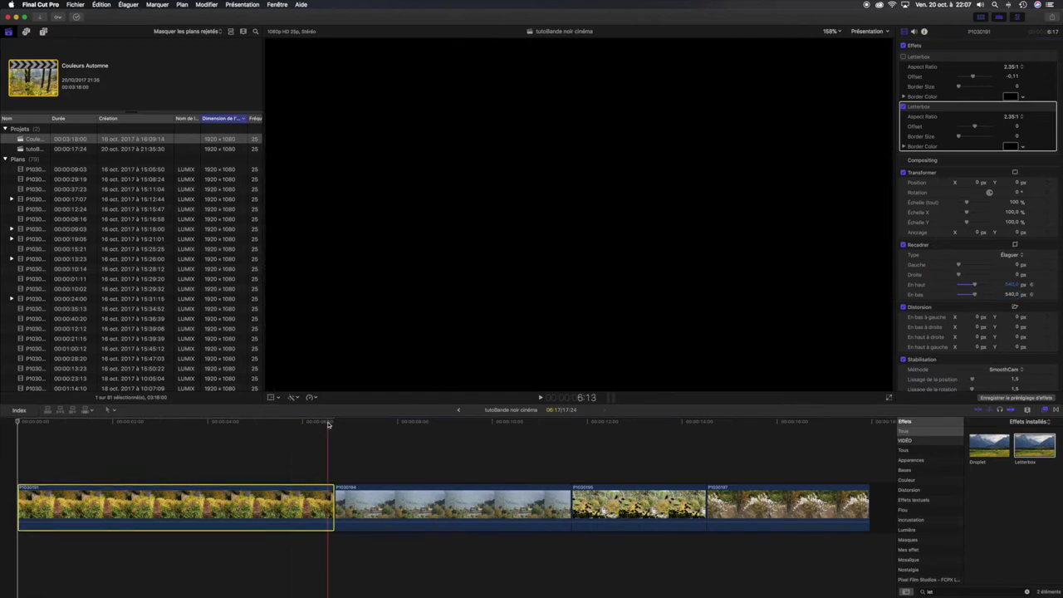
- Near the vineyard clip's end, keyframe the top and bottom crop at 0 px
{"action": "left_click", "coordinate": [333, 423]}
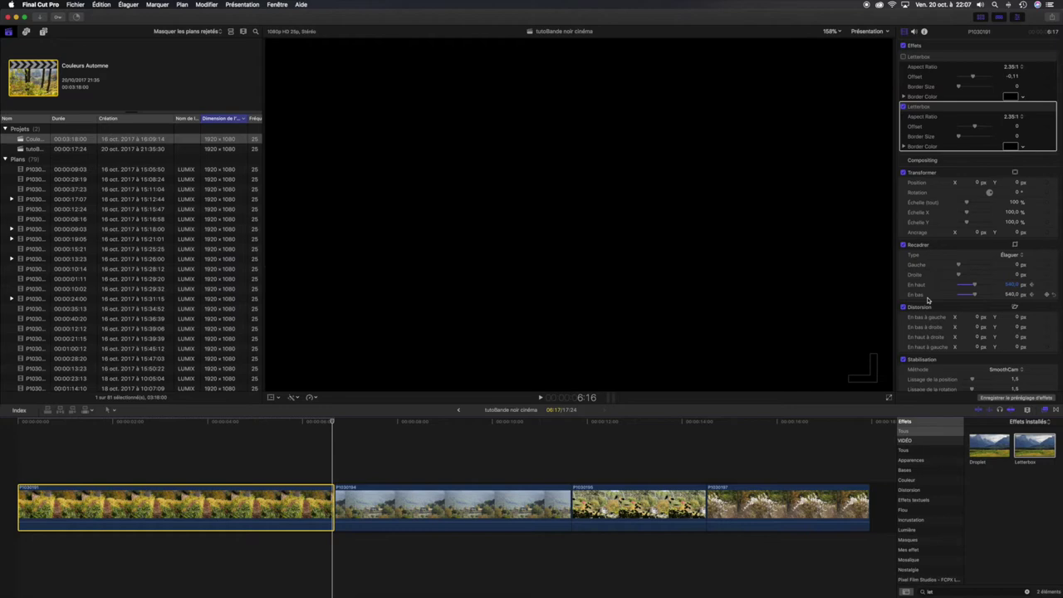
{"action": "left_click", "coordinate": [1013, 285]}
{"action": "type", "text": "0"}
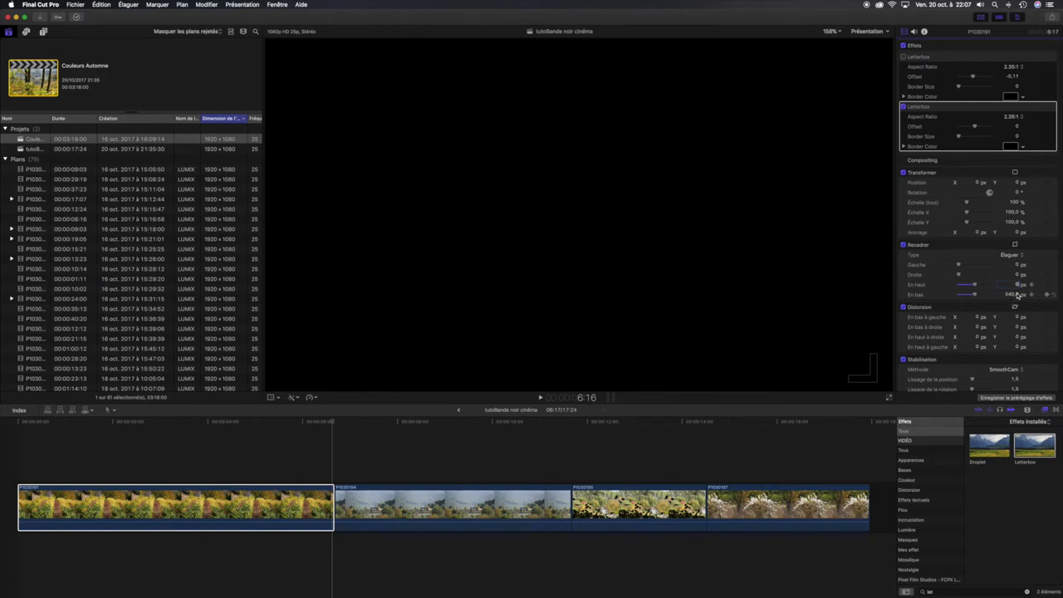
{"action": "left_click", "coordinate": [1015, 295]}
{"action": "type", "text": "0"}
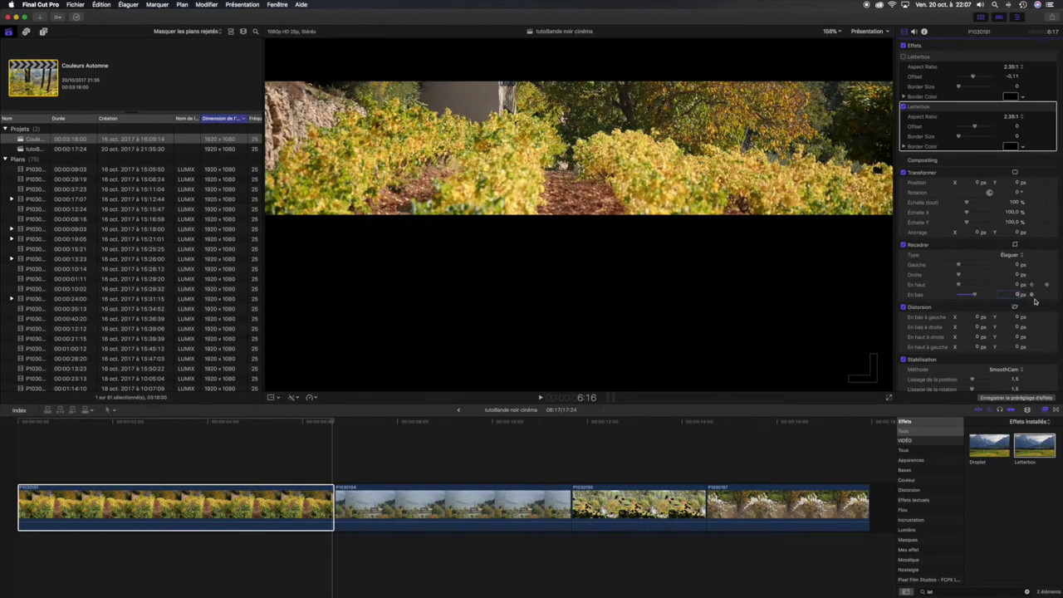
{"action": "key", "text": "Return"}
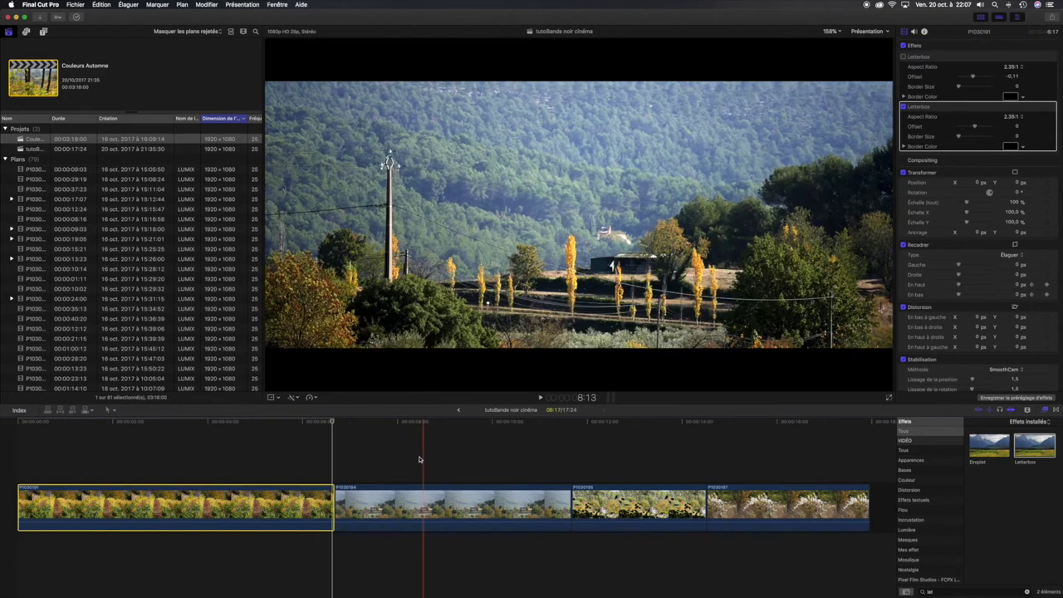
{"action": "left_click_drag", "start_coordinate": [333, 422], "coordinate": [14, 423]}
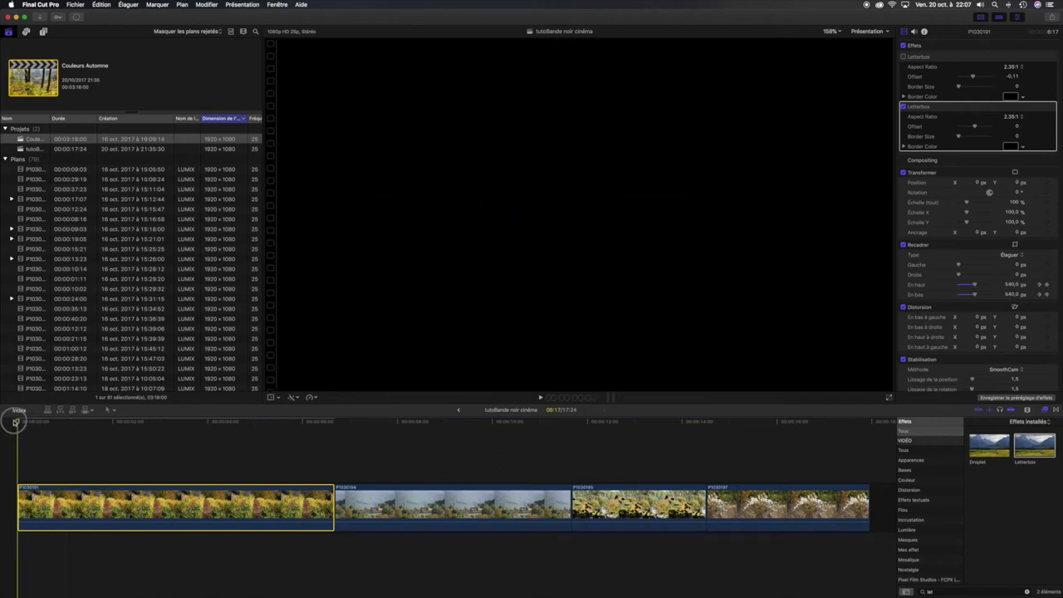
{"action": "key", "text": "space"}
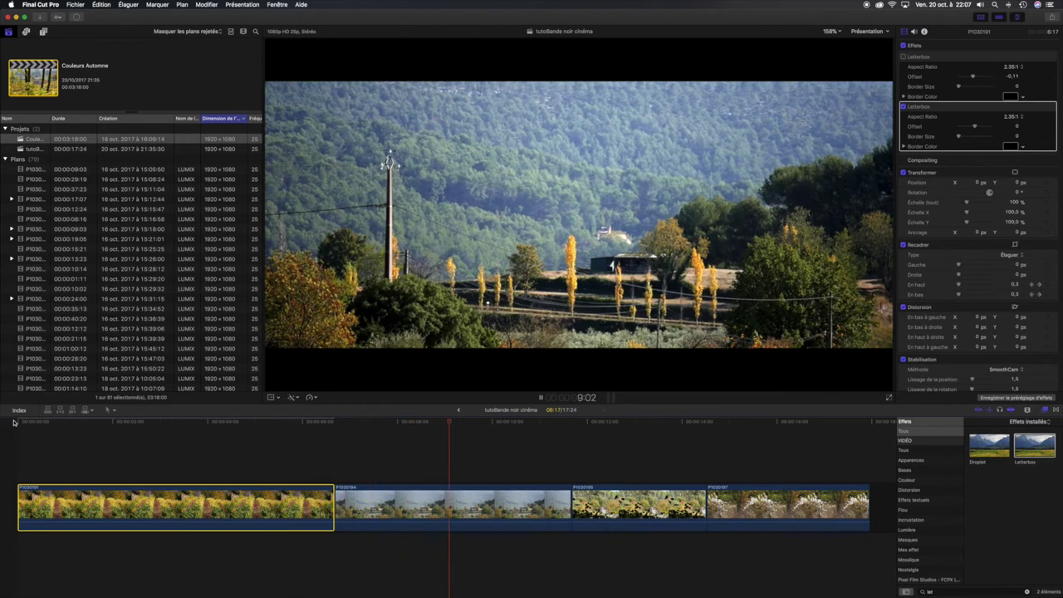
{"action": "key", "text": "space"}
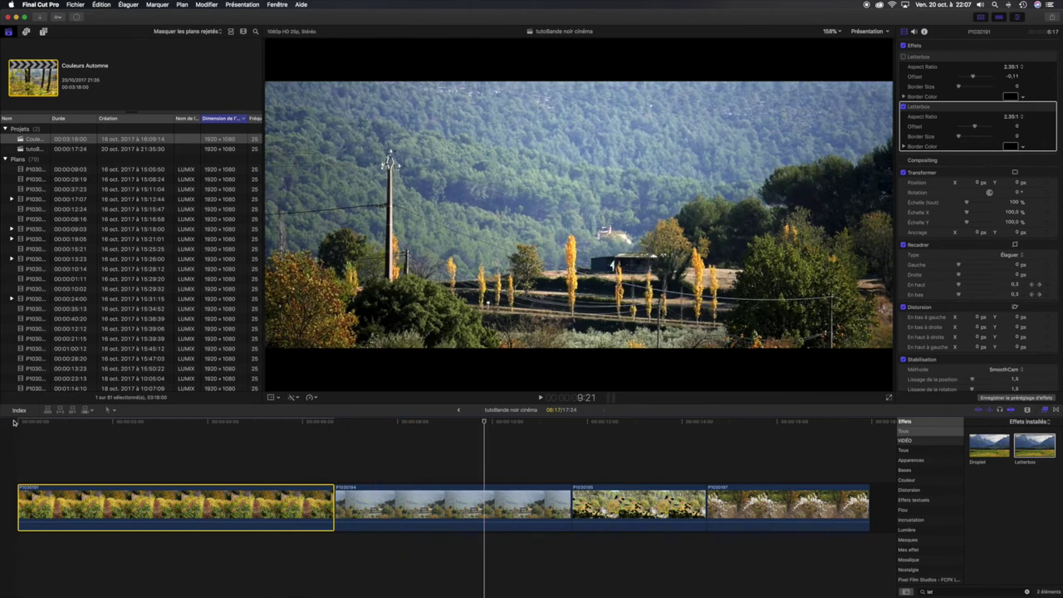
{"action": "left_click", "coordinate": [437, 508]}
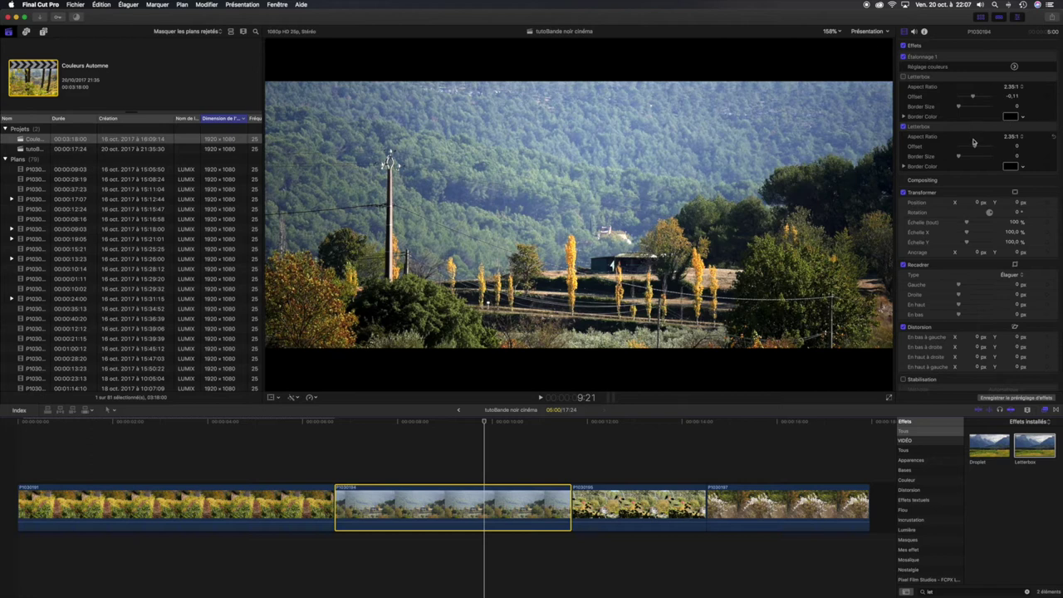
- Set the second clip's letterbox offset to 1.0 and the last clip's to -1.0
{"action": "left_click_drag", "start_coordinate": [977, 147], "coordinate": [1003, 144]}
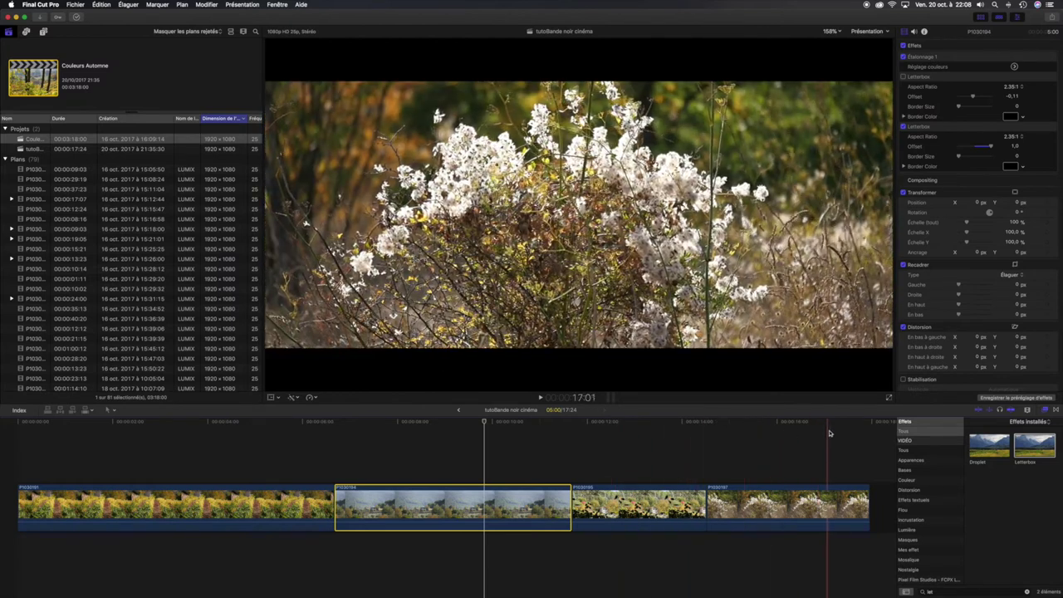
{"action": "left_click", "coordinate": [756, 423]}
{"action": "left_click", "coordinate": [756, 506]}
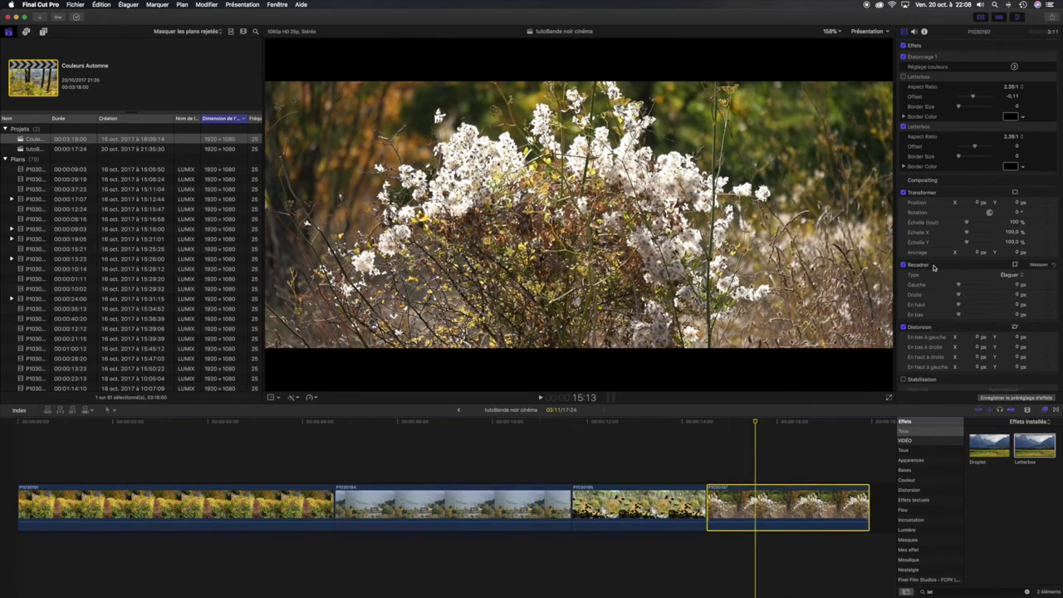
{"action": "mouse_move", "coordinate": [975, 147]}
{"action": "left_mouse_down"}
{"action": "mouse_move", "coordinate": [986, 147]}
{"action": "mouse_move", "coordinate": [950, 147]}
{"action": "left_mouse_up"}
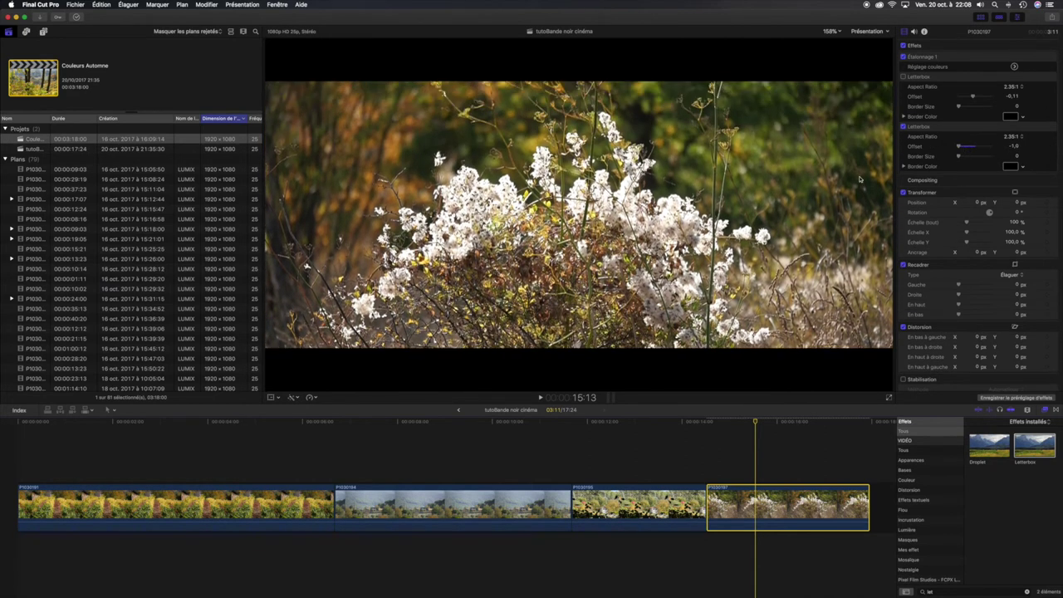